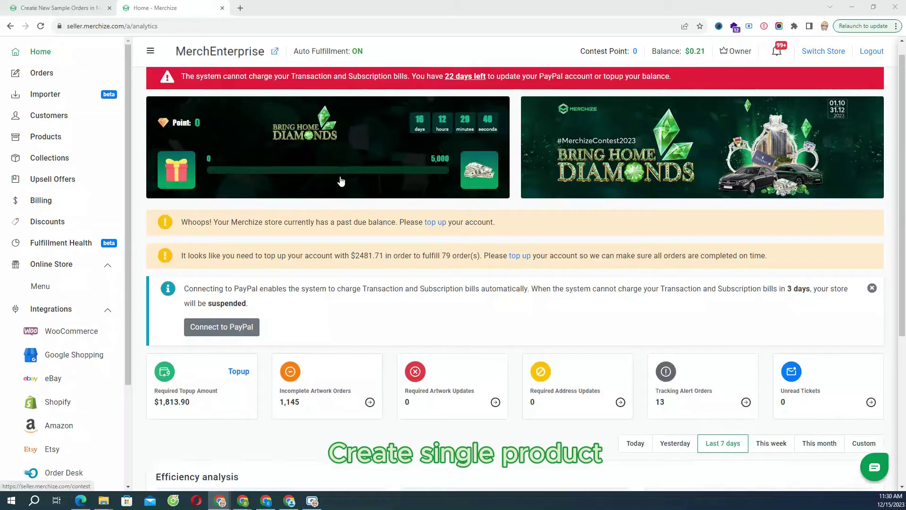
Step: Create a new regular product from the All-over Print Sports Shorts preset, filling its title and description
{"action": "left_click", "coordinate": [55, 137]}
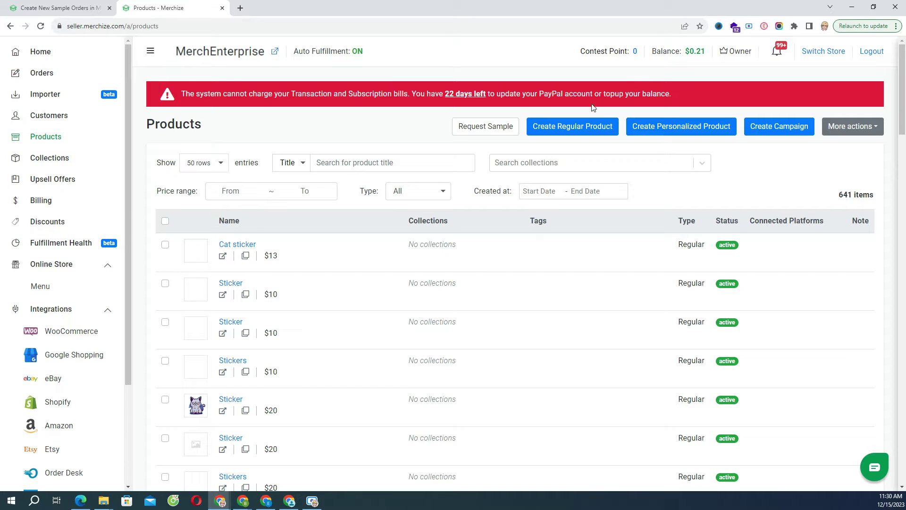
{"action": "left_click", "coordinate": [585, 126]}
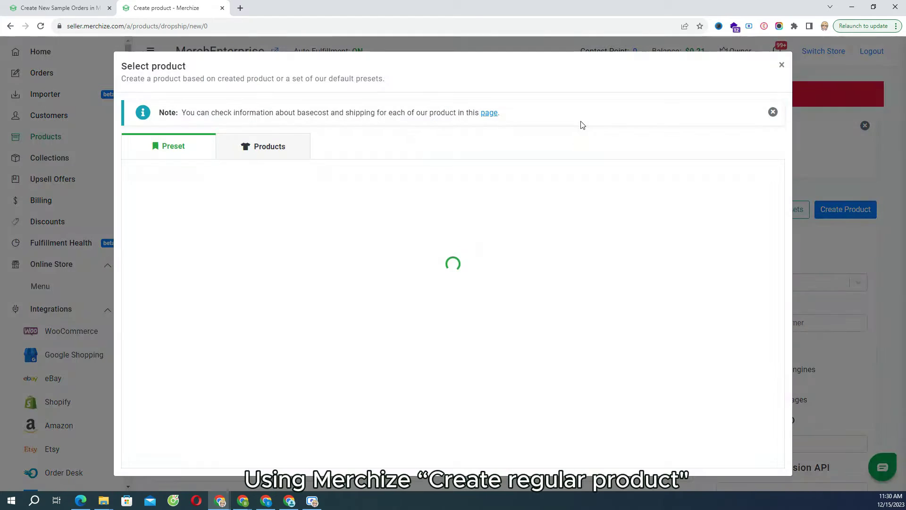
{"action": "scroll", "coordinate": [580, 119], "scroll_direction": "down", "scroll_amount": 20}
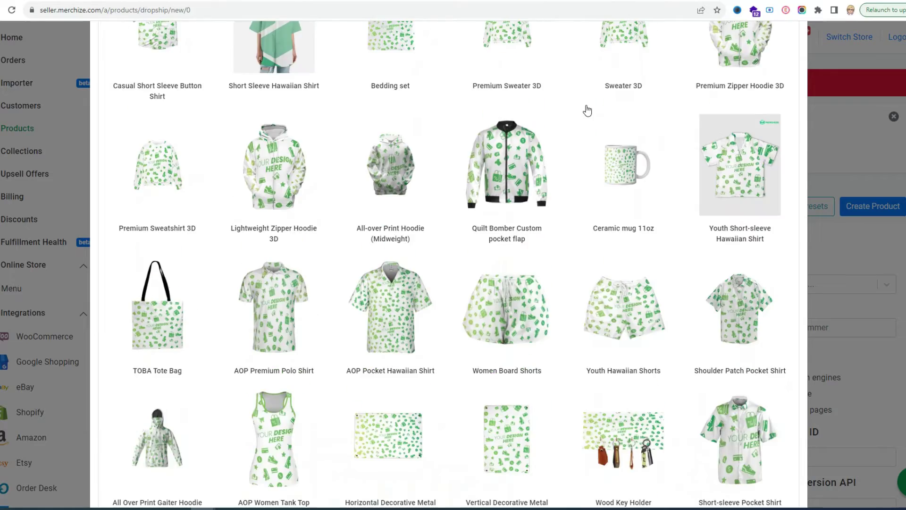
{"action": "scroll", "coordinate": [587, 111], "scroll_direction": "down", "scroll_amount": 20}
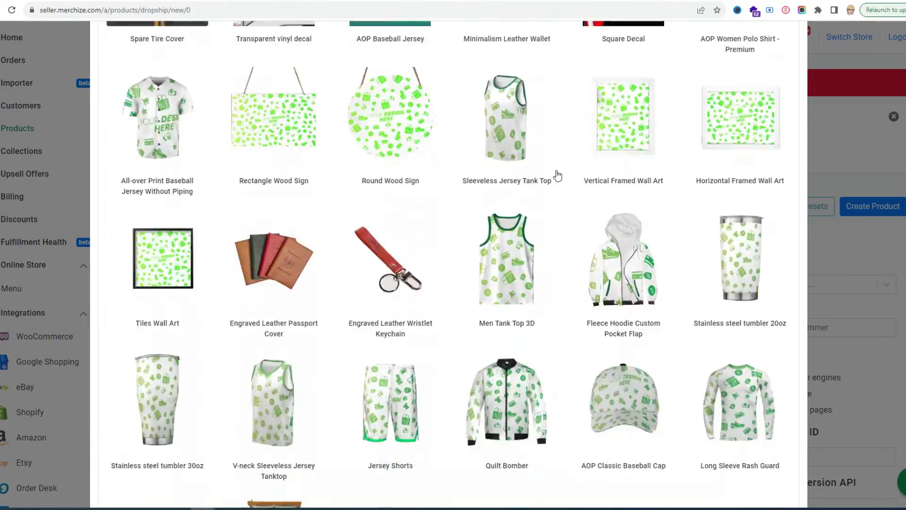
{"action": "scroll", "coordinate": [557, 174], "scroll_direction": "down", "scroll_amount": 7}
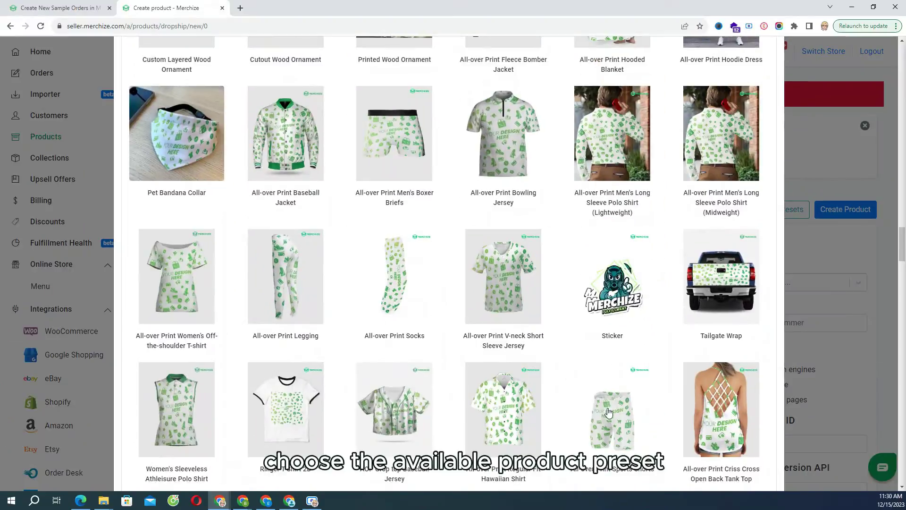
{"action": "left_click", "coordinate": [609, 414]}
{"action": "scroll", "coordinate": [722, 261], "scroll_direction": "down", "scroll_amount": 5}
{"action": "scroll", "coordinate": [749, 216], "scroll_direction": "up", "scroll_amount": 1}
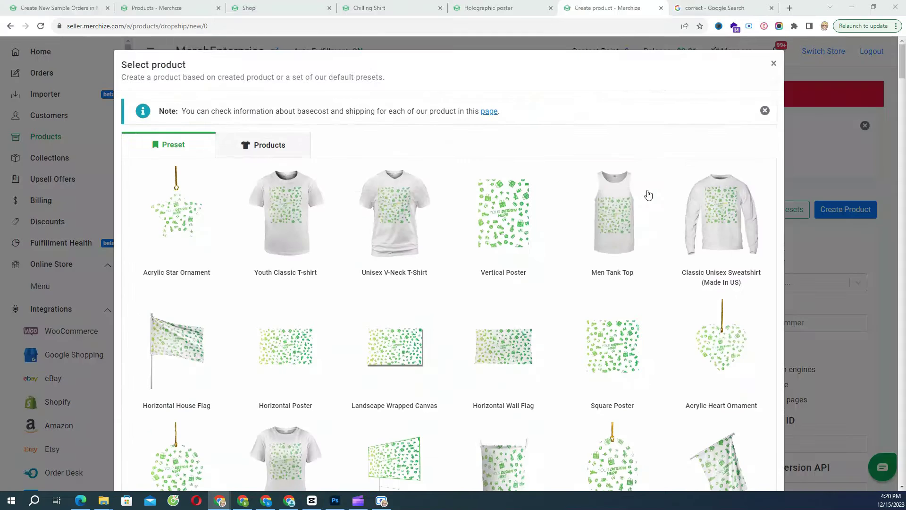
{"action": "scroll", "coordinate": [399, 245], "scroll_direction": "down", "scroll_amount": 15}
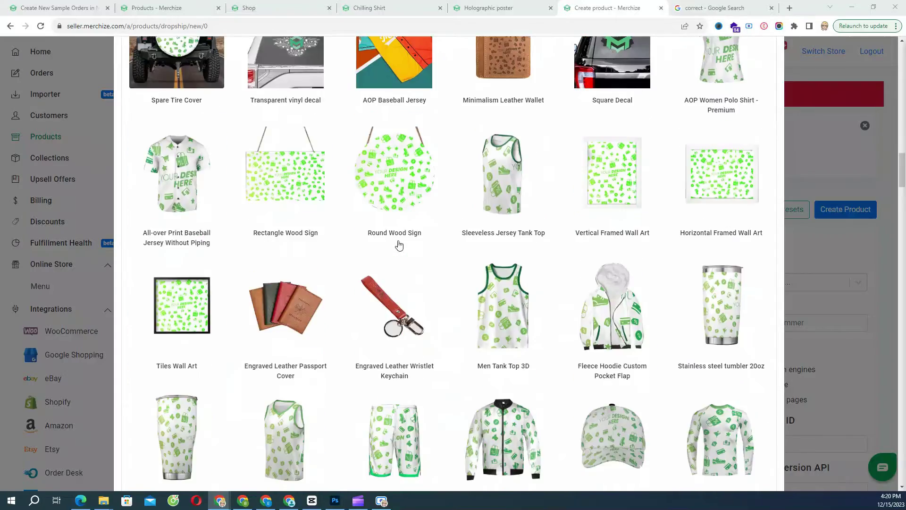
{"action": "scroll", "coordinate": [399, 245], "scroll_direction": "up", "scroll_amount": 15}
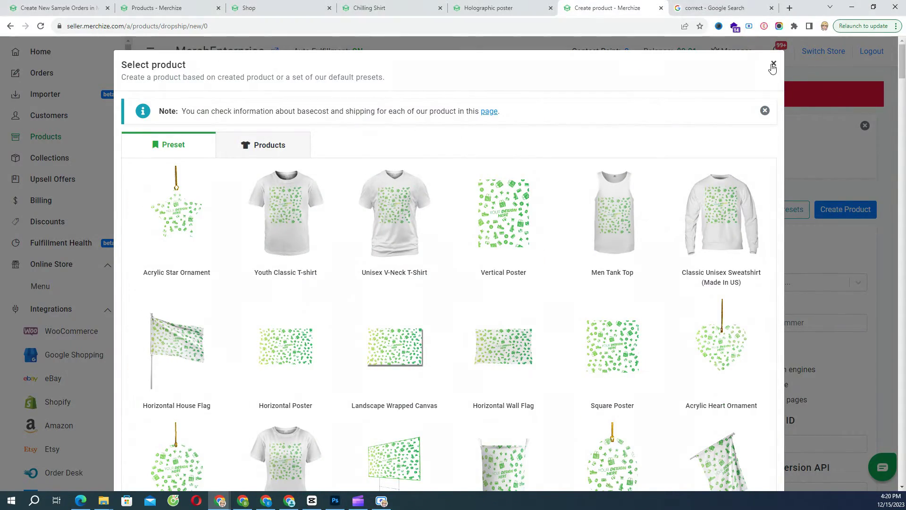
{"action": "left_click", "coordinate": [774, 64]}
{"action": "left_click", "coordinate": [227, 259]}
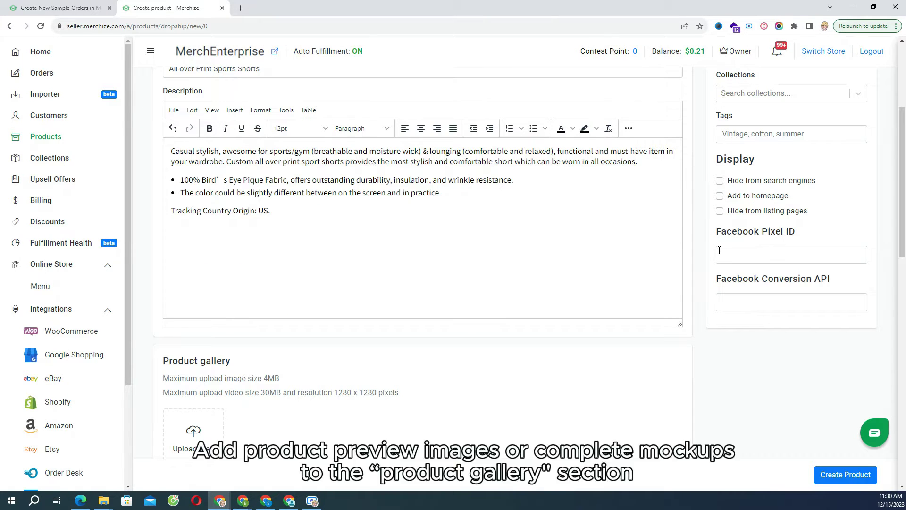
{"action": "scroll", "coordinate": [720, 250], "scroll_direction": "down", "scroll_amount": 5}
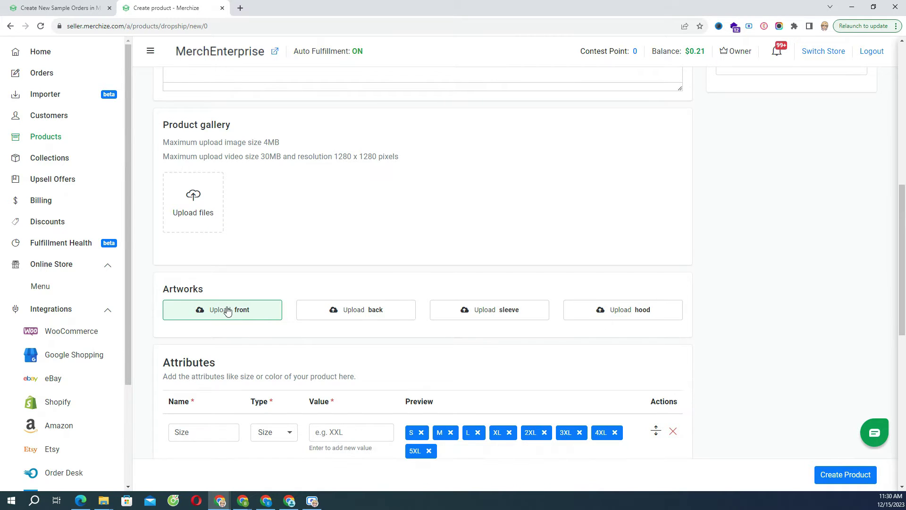
Step: Add a Slide-type Styles attribute with the values Green and Red
{"action": "scroll", "coordinate": [228, 311], "scroll_direction": "down", "scroll_amount": 2}
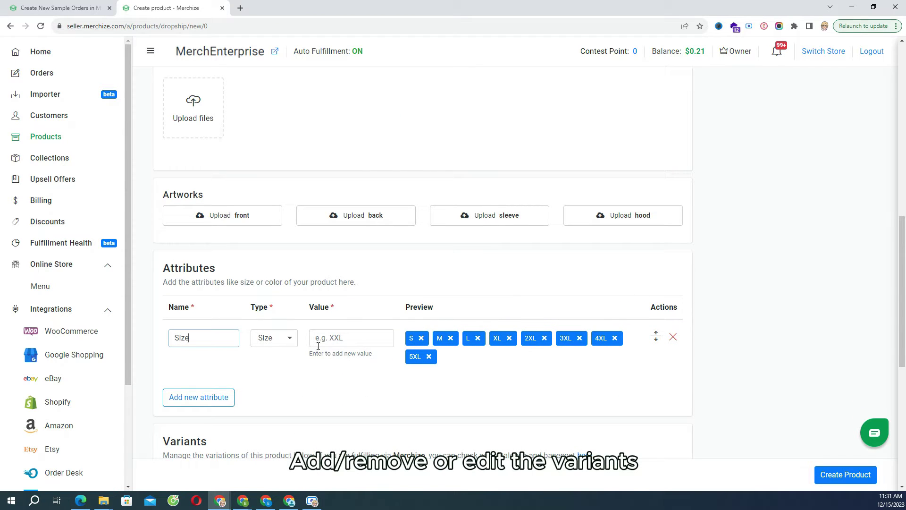
{"action": "left_click", "coordinate": [222, 399]}
{"action": "left_click", "coordinate": [204, 387]}
{"action": "type", "text": "Styles"}
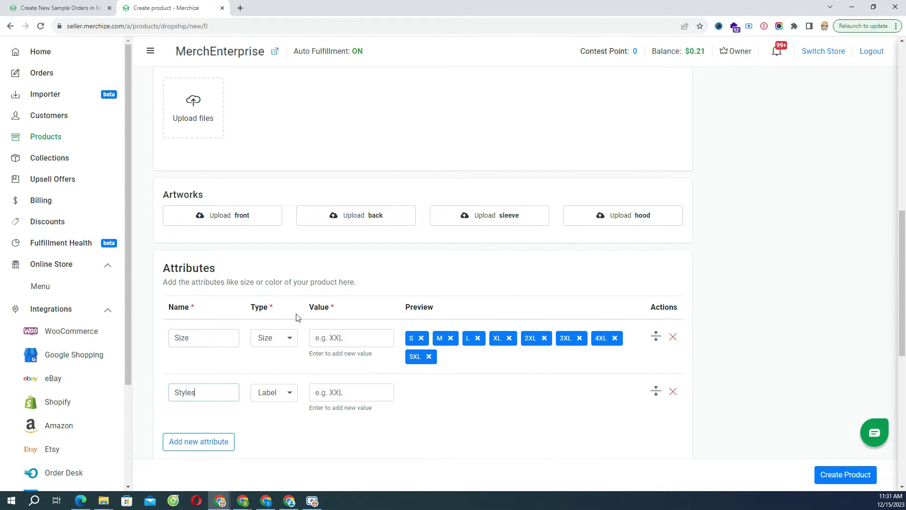
{"action": "left_click", "coordinate": [274, 392]}
{"action": "left_click", "coordinate": [269, 420]}
{"action": "left_click", "coordinate": [334, 392]}
{"action": "type", "text": "Green"}
{"action": "key", "text": "Return"}
{"action": "type", "text": "Red"}
{"action": "key", "text": "Return"}
Step: Move the Styles attribute above Size so variants run colour by size
{"action": "scroll", "coordinate": [528, 174], "scroll_direction": "down", "scroll_amount": 6}
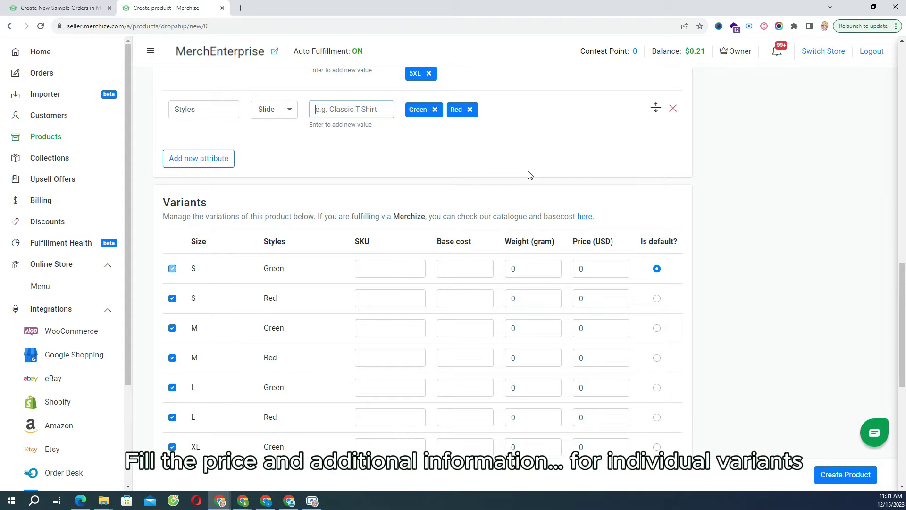
{"action": "scroll", "coordinate": [529, 174], "scroll_direction": "up", "scroll_amount": 2}
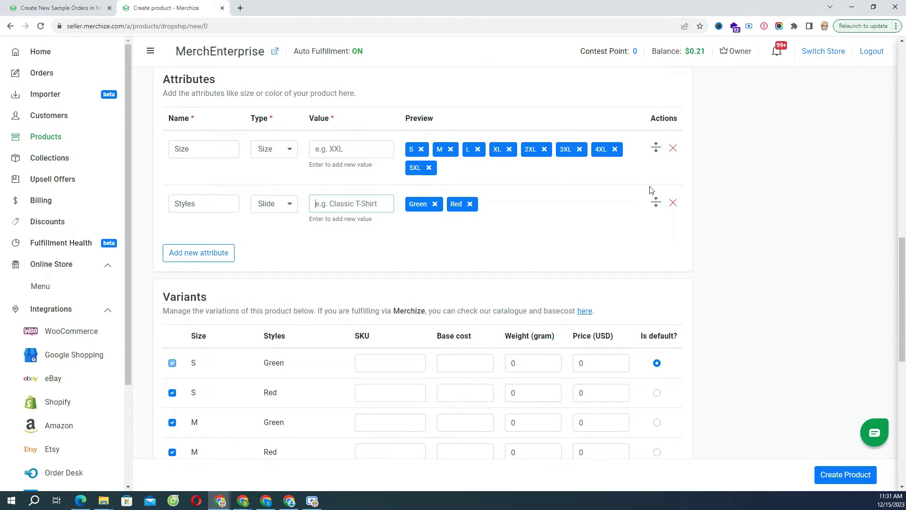
{"action": "left_click_drag", "start_coordinate": [656, 203], "coordinate": [656, 147]}
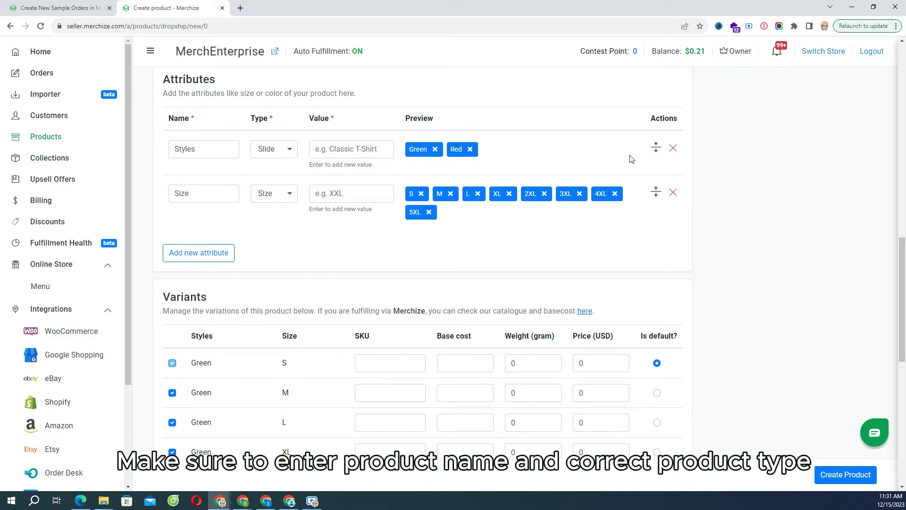
{"action": "scroll", "coordinate": [629, 158], "scroll_direction": "up", "scroll_amount": 6}
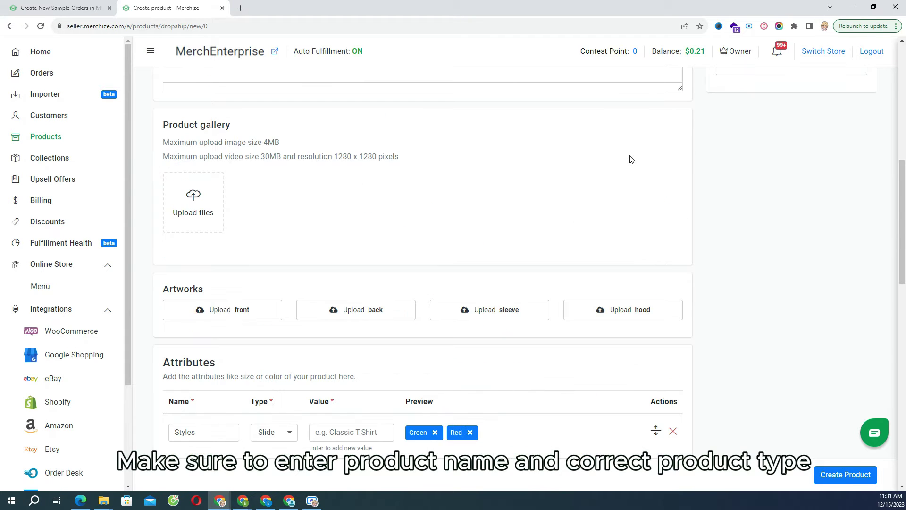
{"action": "scroll", "coordinate": [630, 157], "scroll_direction": "up", "scroll_amount": 5}
{"action": "scroll", "coordinate": [613, 170], "scroll_direction": "down", "scroll_amount": 18}
{"action": "scroll", "coordinate": [603, 178], "scroll_direction": "down", "scroll_amount": 1}
Step: Create the shorts product and attach the shorts image to the Green variants
{"action": "left_click", "coordinate": [845, 474]}
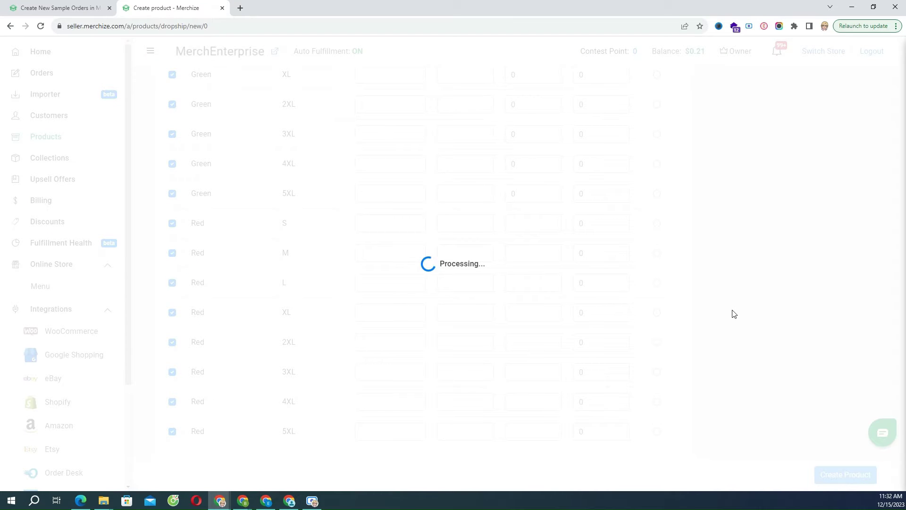
{"action": "scroll", "coordinate": [413, 239], "scroll_direction": "down", "scroll_amount": 4}
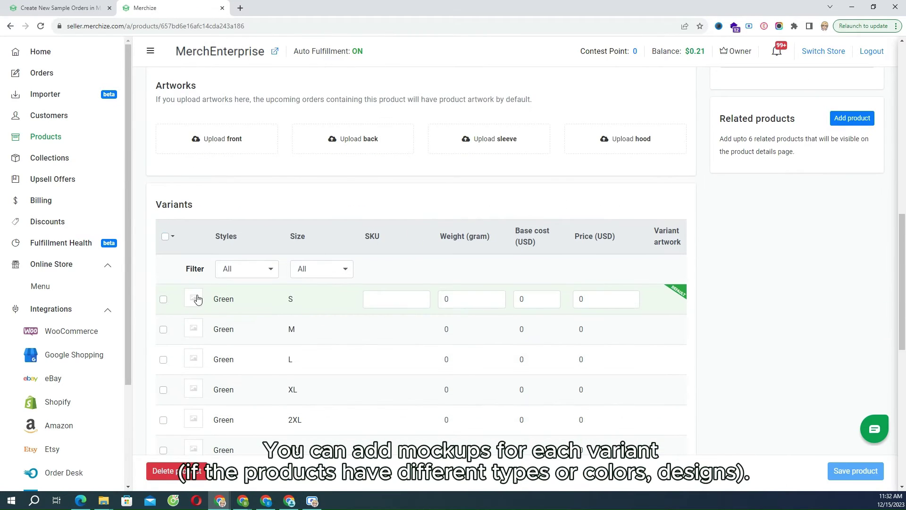
{"action": "left_click", "coordinate": [194, 297]}
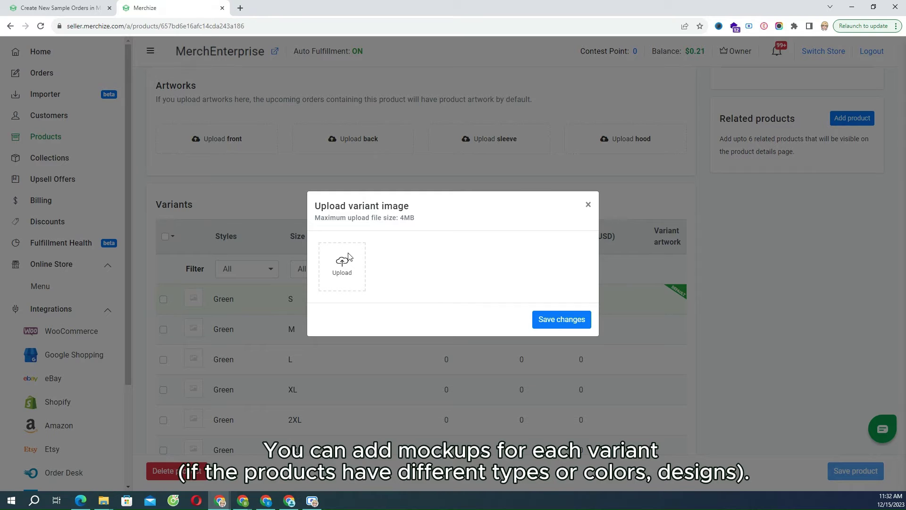
{"action": "left_click", "coordinate": [338, 263]}
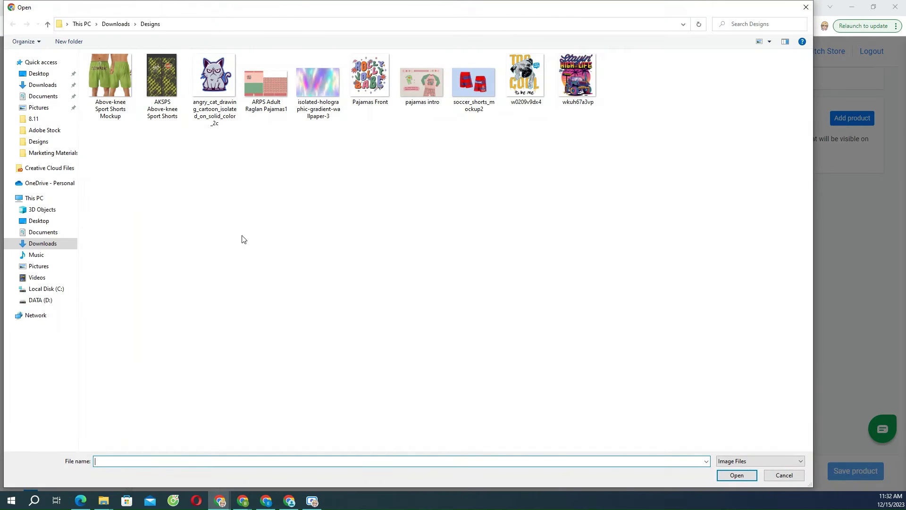
{"action": "double_click", "coordinate": [111, 75]}
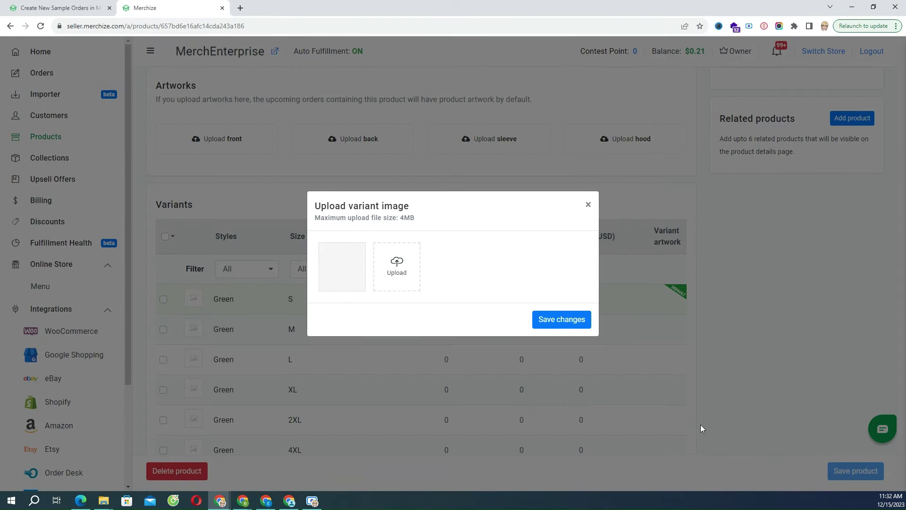
{"action": "left_click", "coordinate": [562, 319]}
Step: Attach the red shorts image to the Red variants and save
{"action": "scroll", "coordinate": [443, 303], "scroll_direction": "down", "scroll_amount": 5}
{"action": "left_click", "coordinate": [193, 304]}
{"action": "left_click", "coordinate": [396, 267]}
{"action": "double_click", "coordinate": [466, 78]}
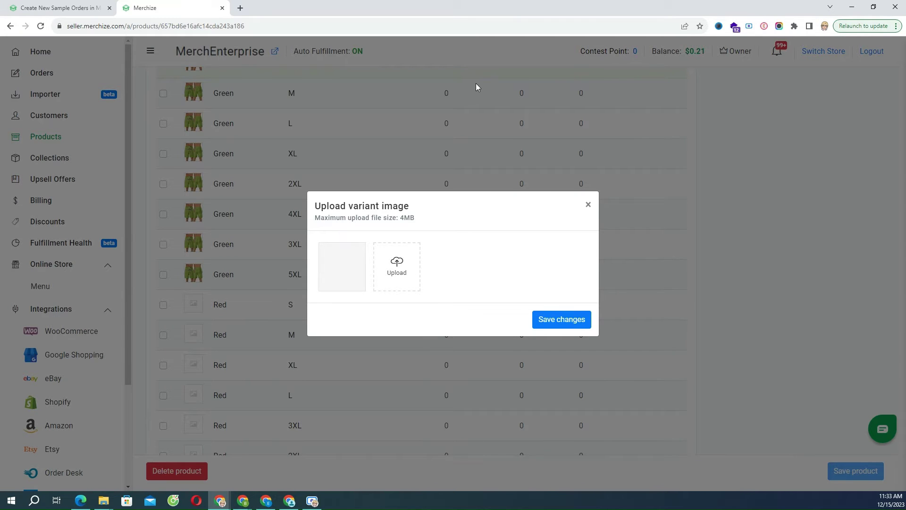
{"action": "left_click", "coordinate": [561, 319]}
Step: View the shorts' red style on the storefront, then start a new campaign in the mockup generator
{"action": "scroll", "coordinate": [732, 312], "scroll_direction": "up", "scroll_amount": 15}
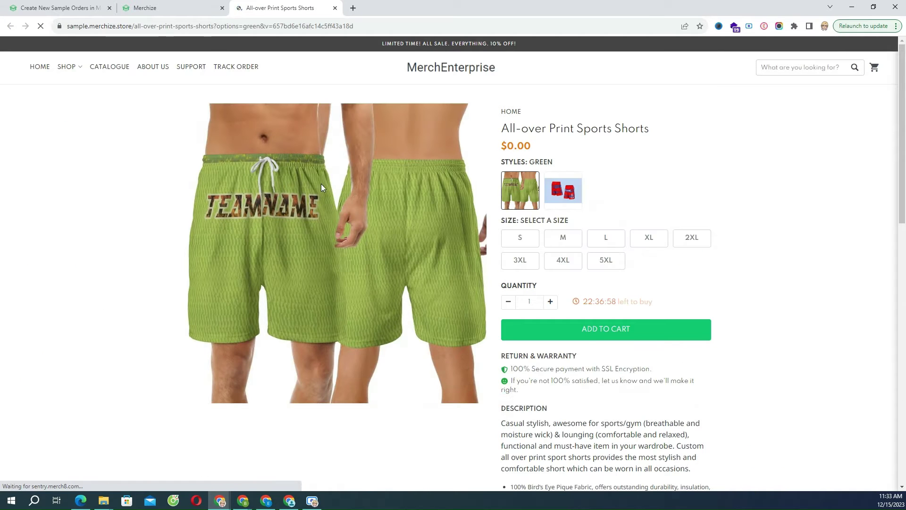
{"action": "left_click", "coordinate": [561, 199]}
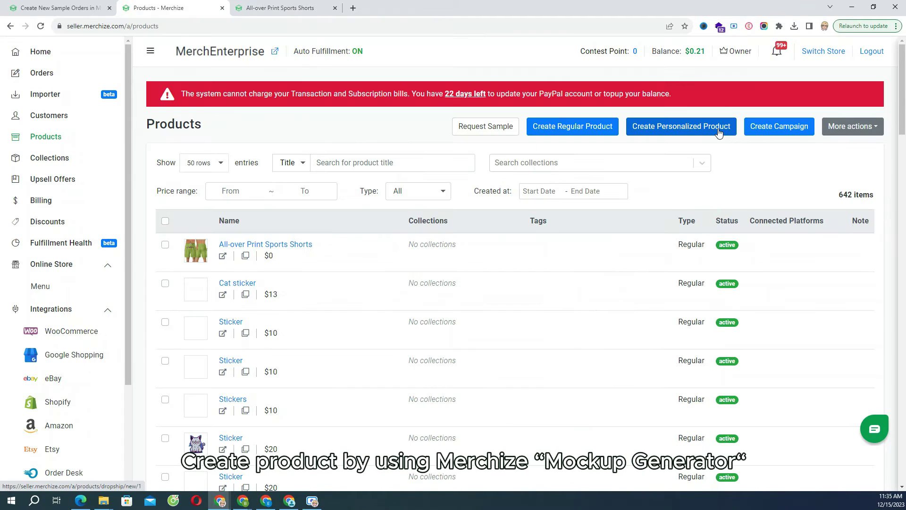
{"action": "left_click", "coordinate": [774, 128]}
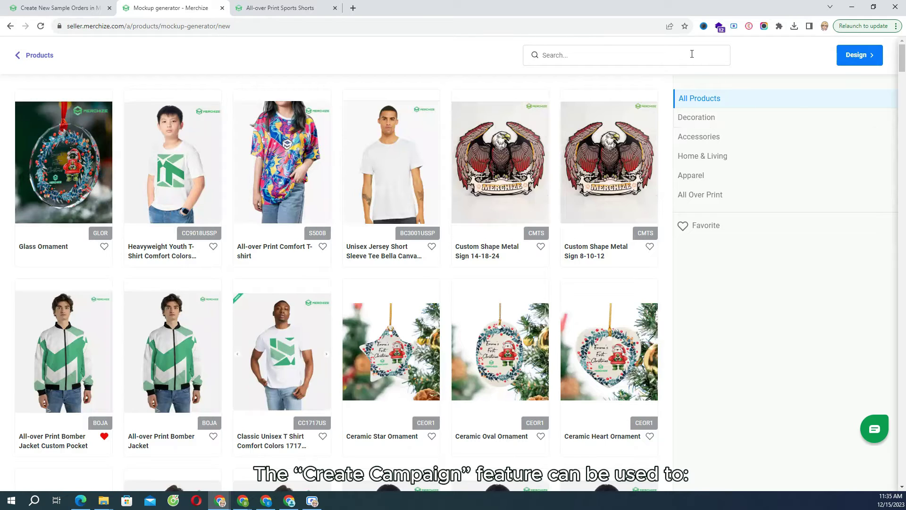
Step: Search the mockup product catalogue for 'poster'
{"action": "left_click", "coordinate": [687, 52]}
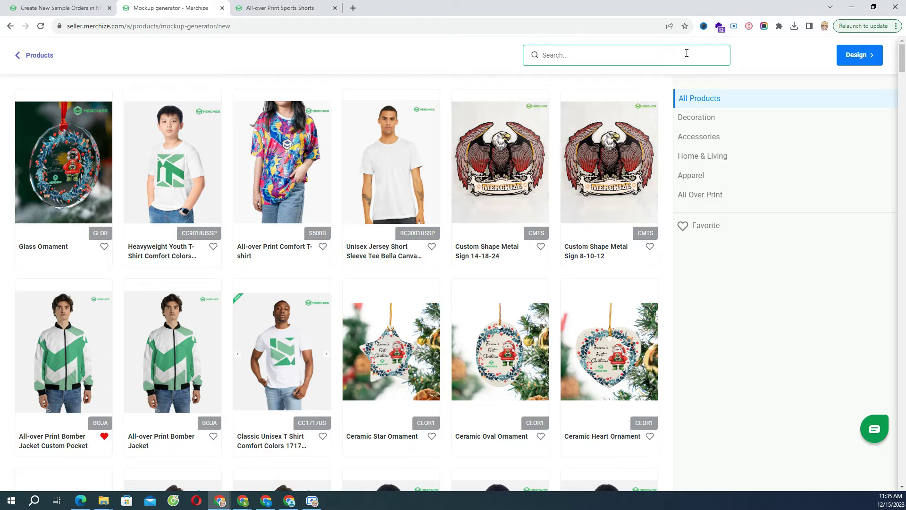
{"action": "type", "text": "poster"}
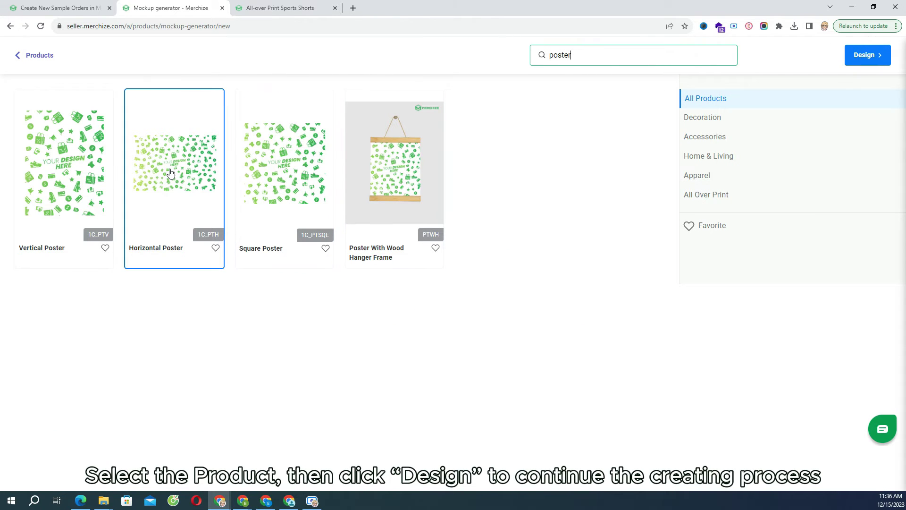
Step: Choose the Horizontal Poster for design and set its price to 25
{"action": "left_click", "coordinate": [173, 175]}
{"action": "left_click", "coordinate": [851, 62]}
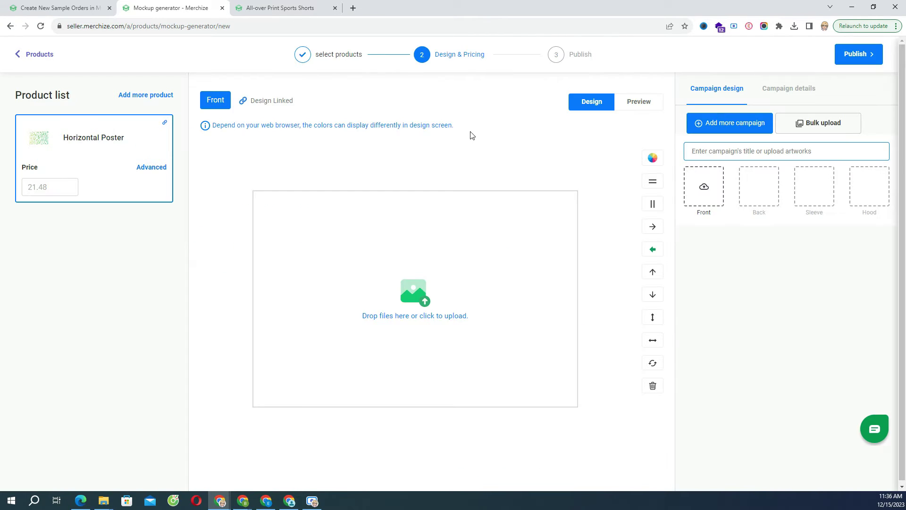
{"action": "left_click", "coordinate": [55, 187]}
{"action": "type", "text": "25"}
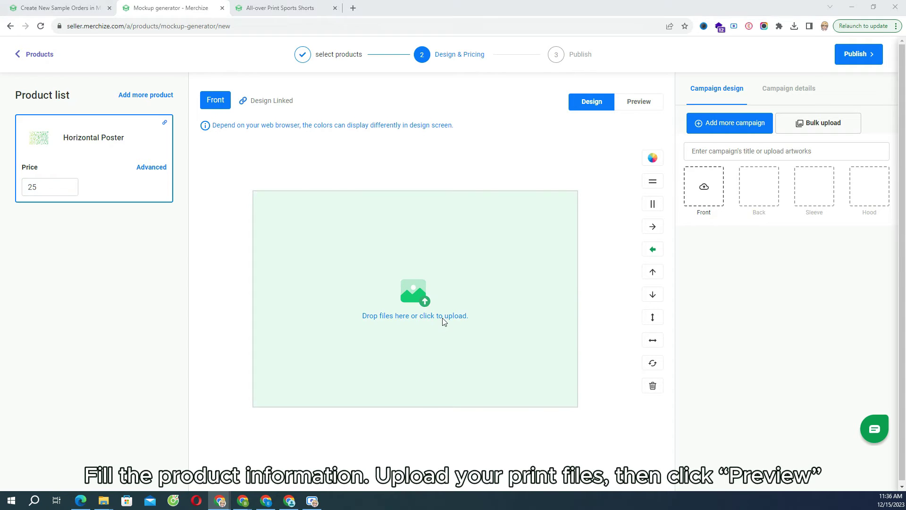
Step: Upload the holographic gradient artwork, preview it, and title the campaign 'Holographic poster'
{"action": "left_click", "coordinate": [445, 317]}
{"action": "double_click", "coordinate": [300, 81]}
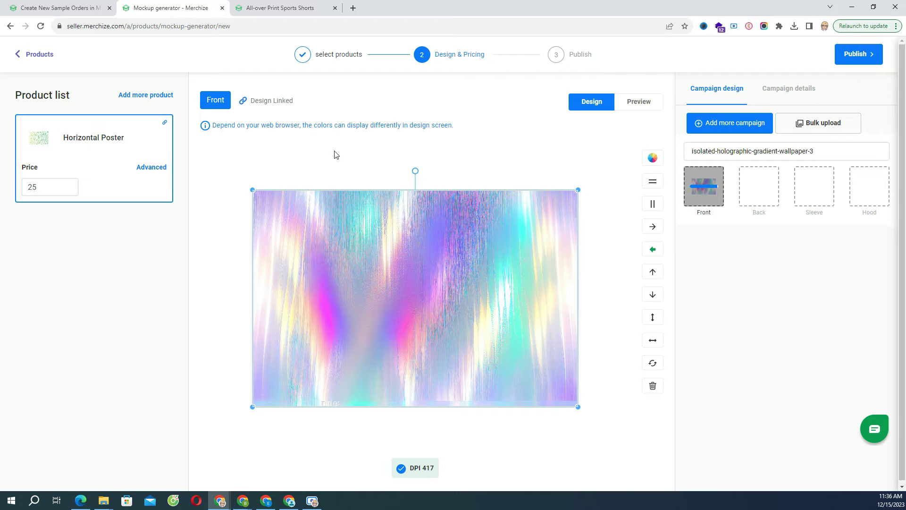
{"action": "left_click", "coordinate": [643, 101]}
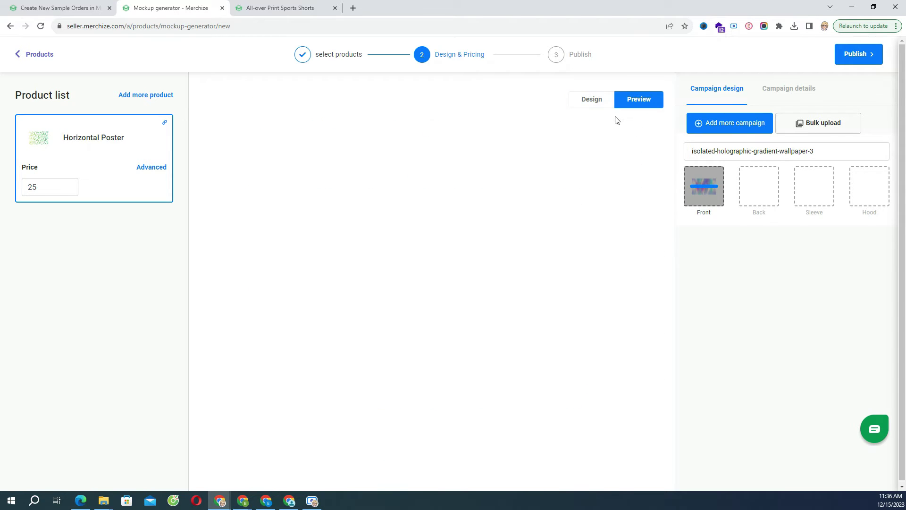
{"action": "triple_click", "coordinate": [728, 154]}
{"action": "type", "text": "Holographic poster"}
Step: Paste the poster description about paper quality and uses into the campaign details
{"action": "left_click", "coordinate": [795, 89]}
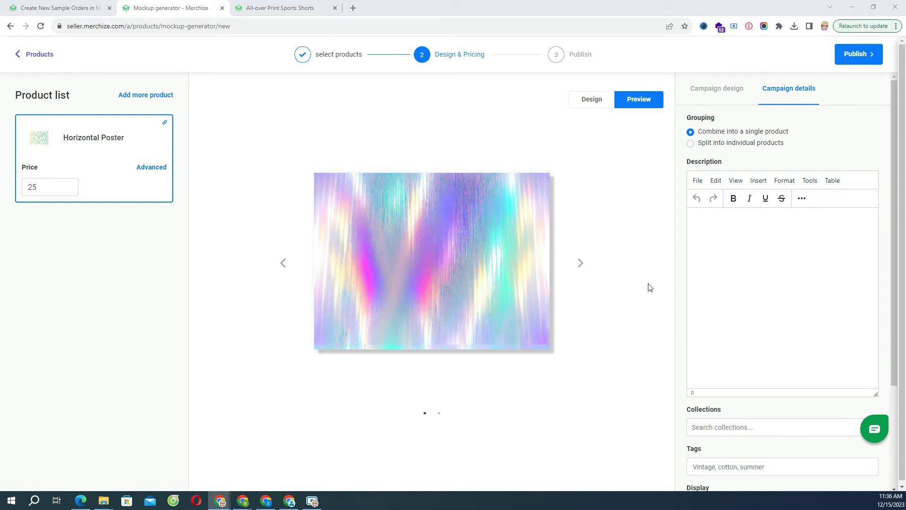
{"action": "left_click", "coordinate": [762, 235]}
{"action": "type", "text": "Make your room more colorful and add characters to your space with this simple custom Poster. Made from high-quality paper, our posters are perfect to hang on the wall. You can easily decorate any space from a party, bedroom, bathroom, kids’ room, living room, office, dorm, and more with our print on demand poster. High-quality resin-coated photo base paper. Smooth surface, maximum color gamut, dmax, and image resolution. Heavyweight (230 gsm); 9 mil base. Wrapped in protective tubes. Tracking Country Origin: US."}
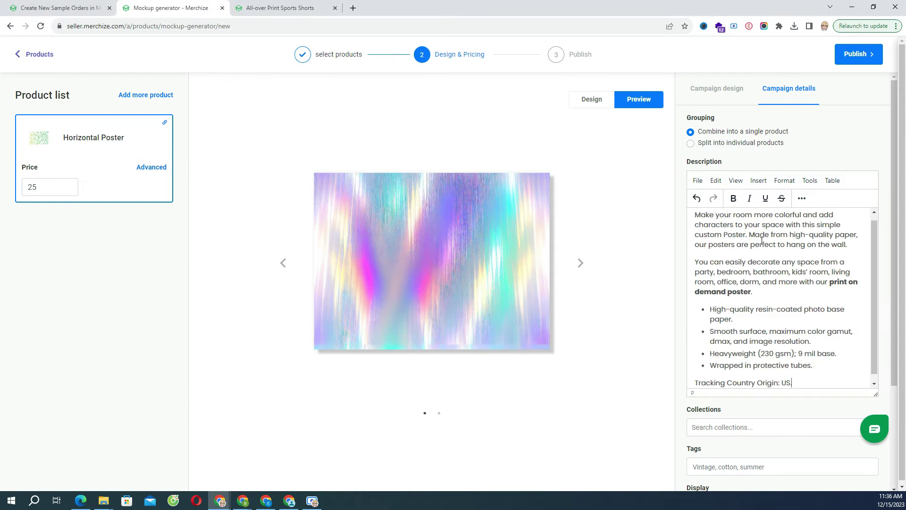
{"action": "scroll", "coordinate": [763, 240], "scroll_direction": "down", "scroll_amount": 5}
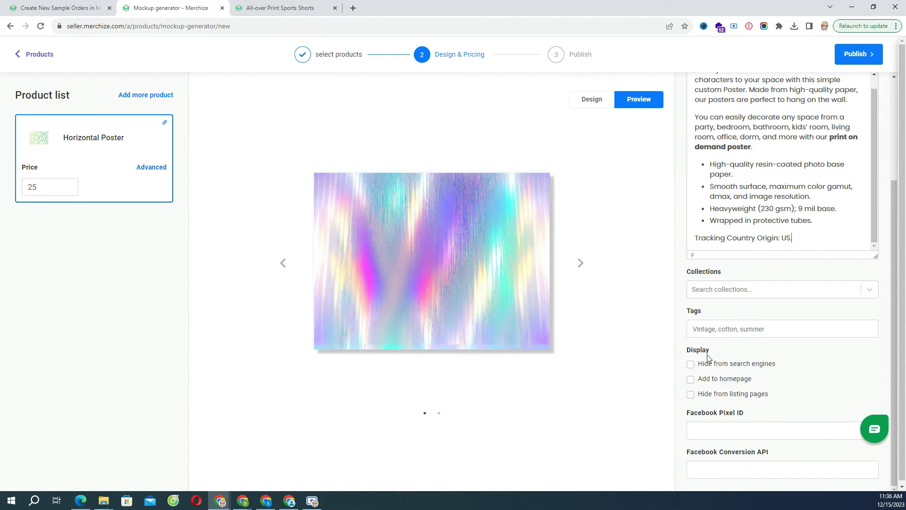
{"action": "scroll", "coordinate": [727, 324], "scroll_direction": "up", "scroll_amount": 3}
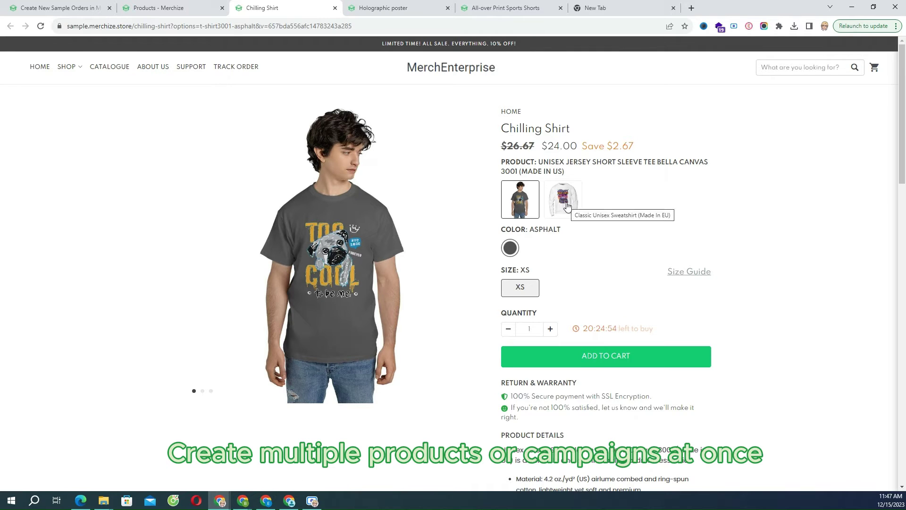
Step: Preview the Chilling Shirt's sweatshirt version in navy on the storefront
{"action": "left_click", "coordinate": [567, 206]}
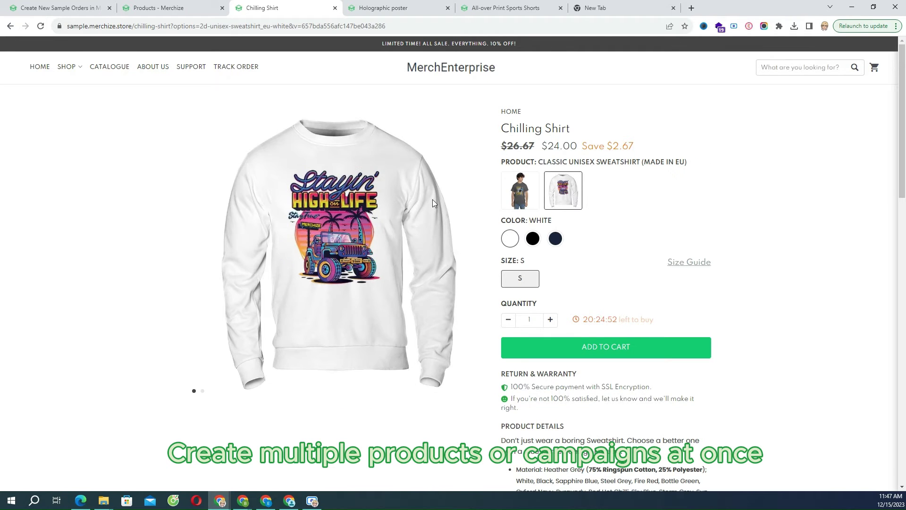
{"action": "left_click", "coordinate": [556, 239]}
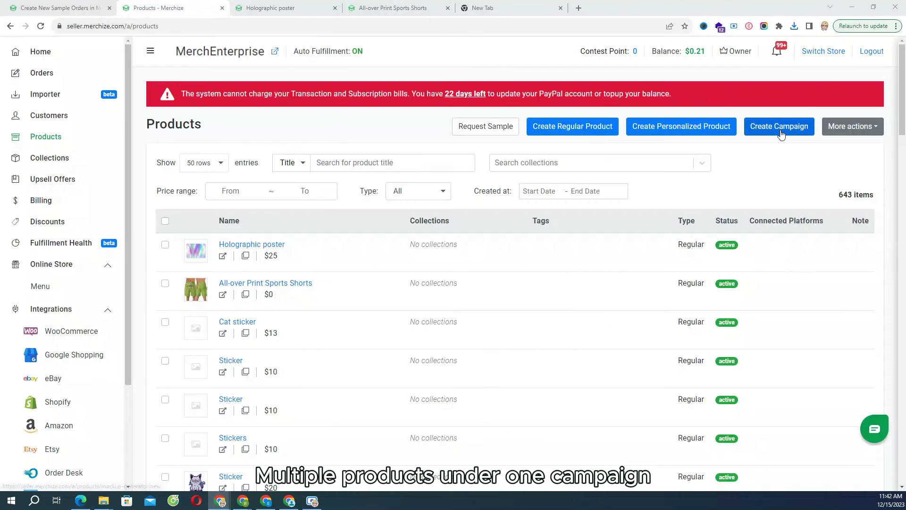
Step: Start a new campaign and tick the Classic Unisex Sweatshirt (Made In EU) alongside the tee
{"action": "left_click", "coordinate": [780, 126]}
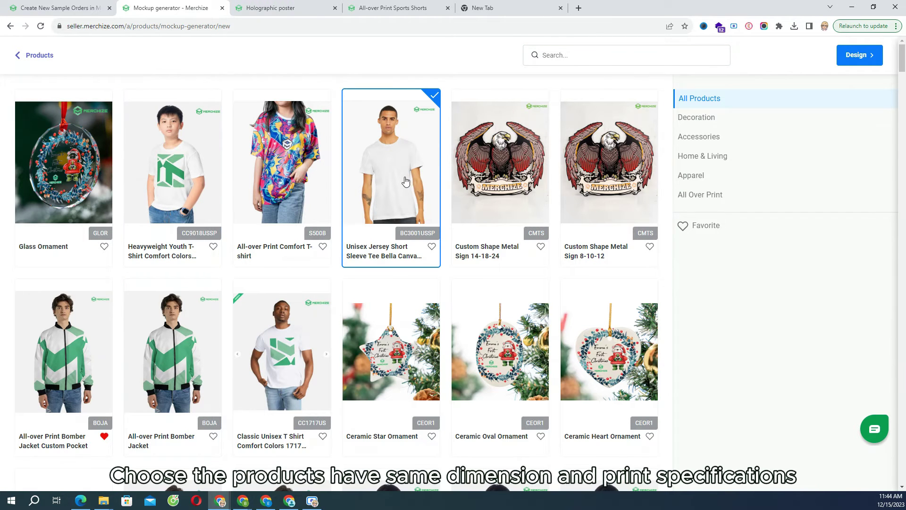
{"action": "scroll", "coordinate": [405, 181], "scroll_direction": "down", "scroll_amount": 5}
{"action": "scroll", "coordinate": [405, 180], "scroll_direction": "down", "scroll_amount": 5}
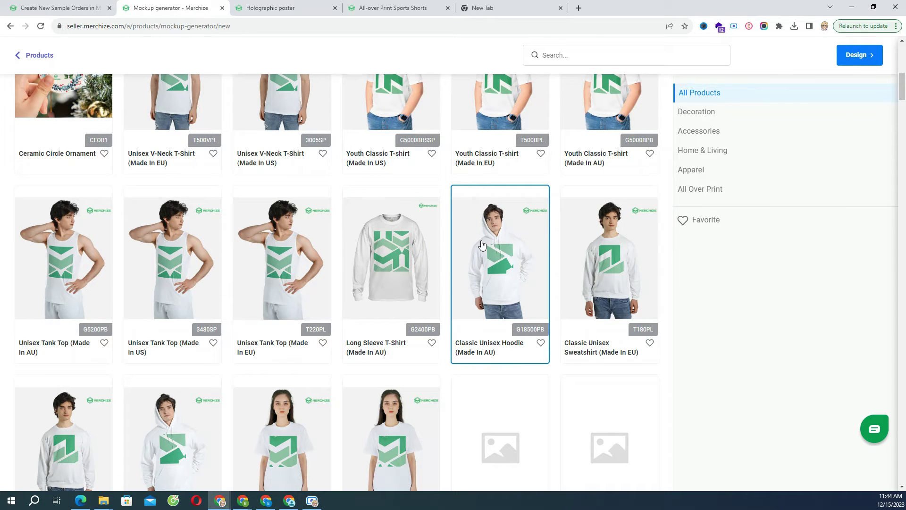
{"action": "scroll", "coordinate": [482, 244], "scroll_direction": "down", "scroll_amount": 4}
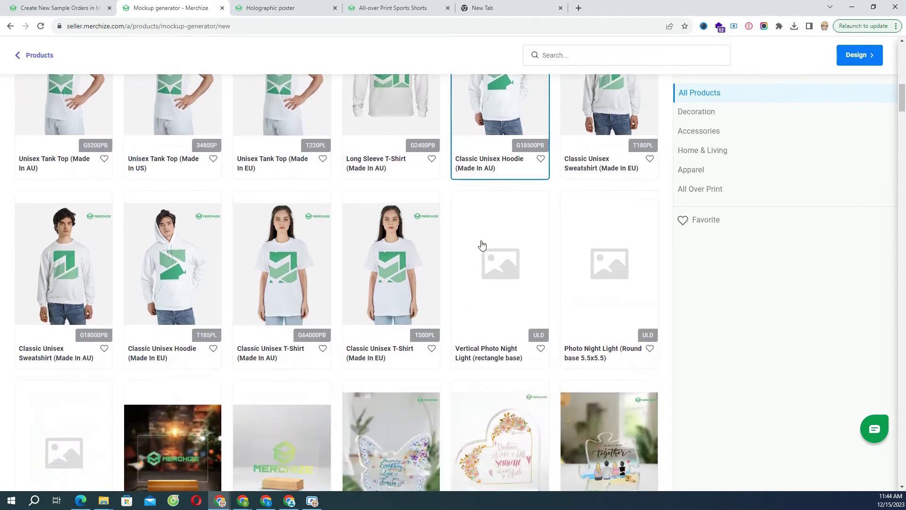
{"action": "scroll", "coordinate": [616, 222], "scroll_direction": "up", "scroll_amount": 3}
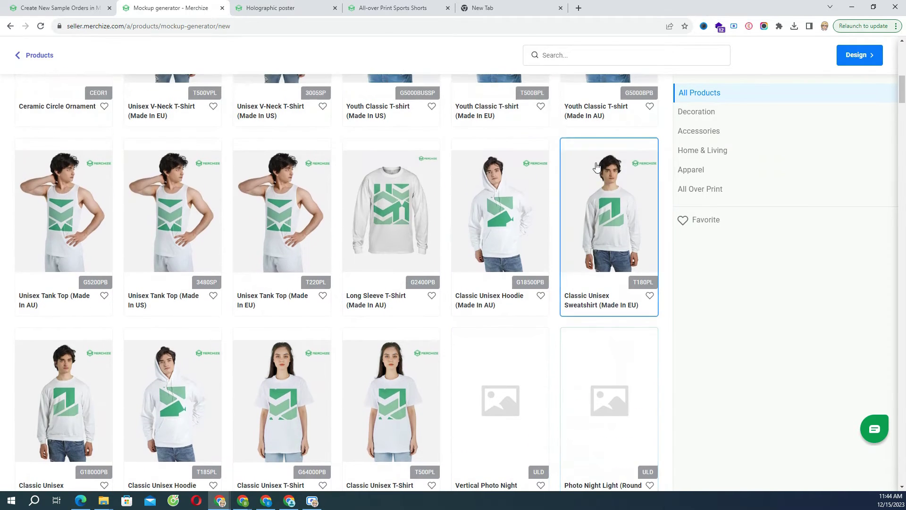
{"action": "left_click", "coordinate": [609, 230]}
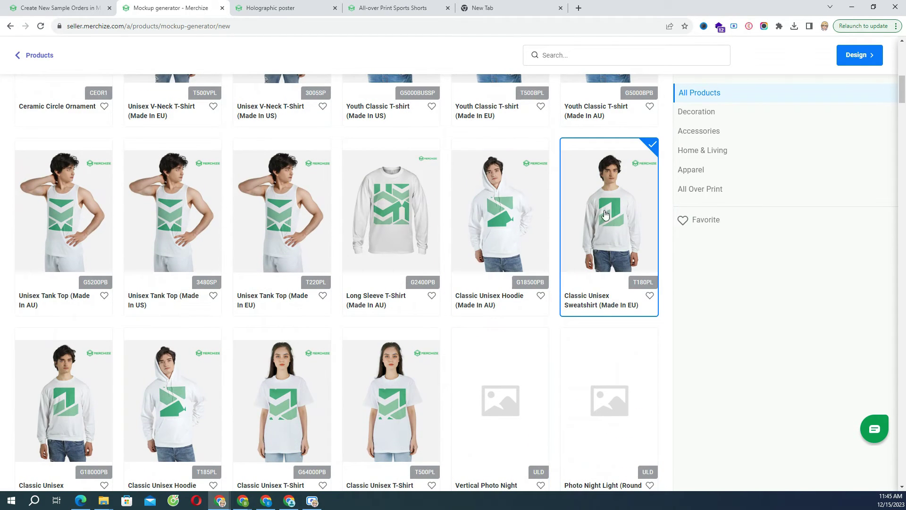
Step: Upload the w0209v9dx4 Too Cool pug design to the tee's front
{"action": "left_click", "coordinate": [863, 60]}
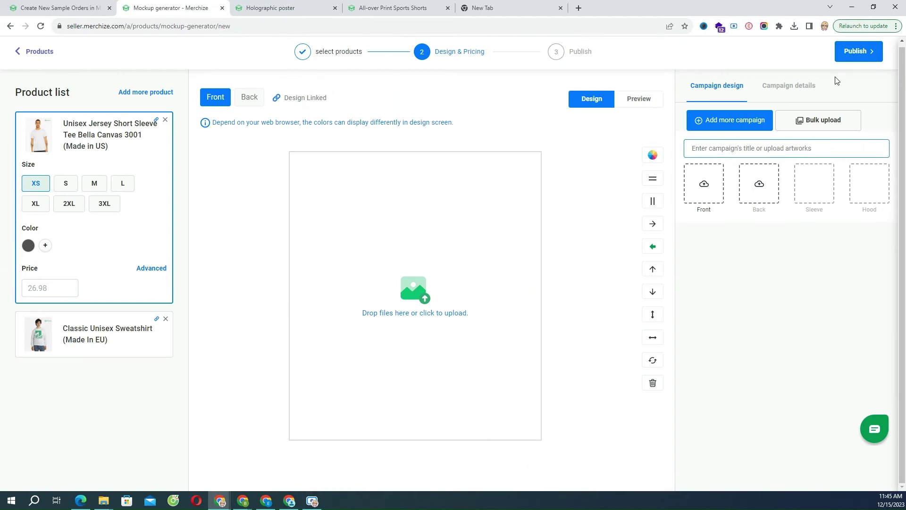
{"action": "left_click", "coordinate": [530, 242]}
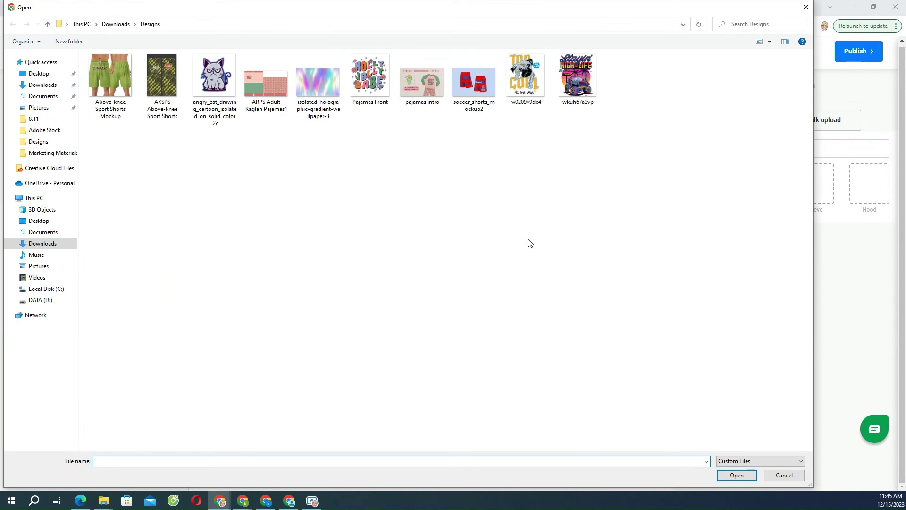
{"action": "left_click", "coordinate": [528, 84]}
{"action": "double_click", "coordinate": [528, 84]}
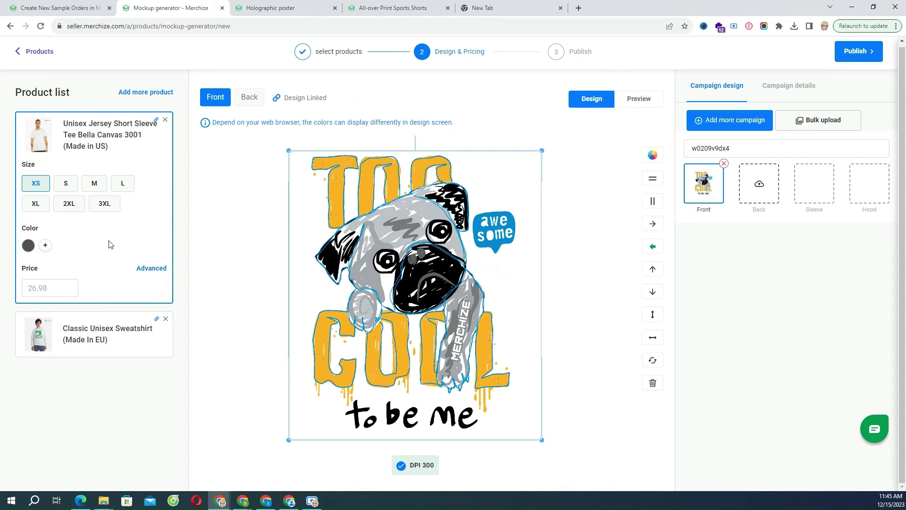
Step: Unlink the sweatshirt and give it the wkuh67a3vp Stayin' High on Life design
{"action": "left_click", "coordinate": [100, 331]}
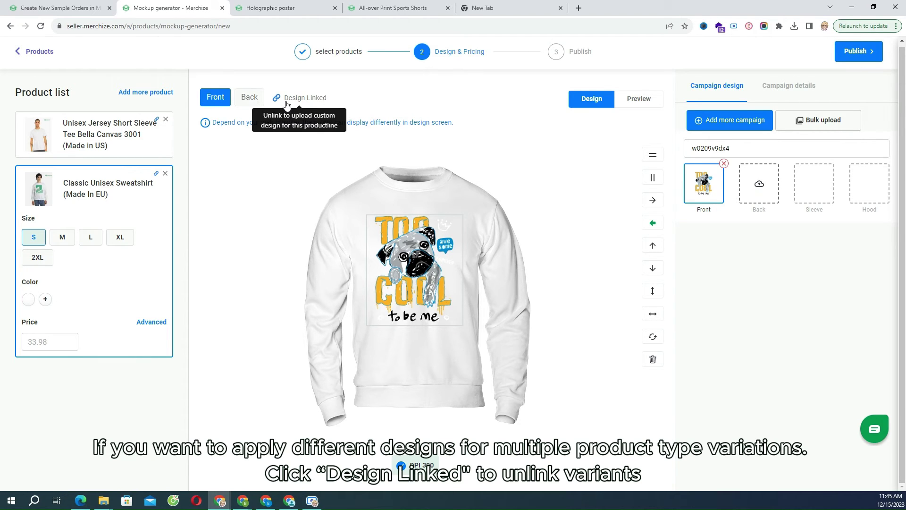
{"action": "left_click", "coordinate": [287, 105]}
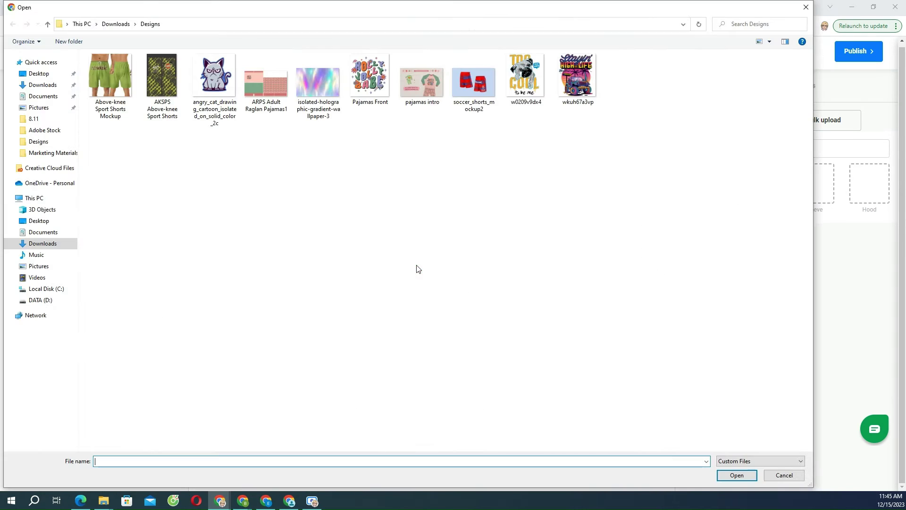
{"action": "double_click", "coordinate": [571, 85]}
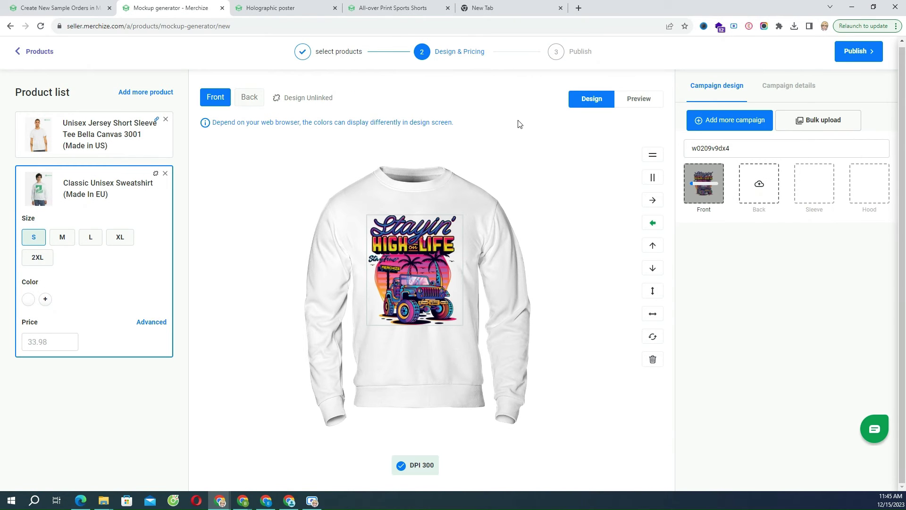
{"action": "left_click", "coordinate": [66, 147]}
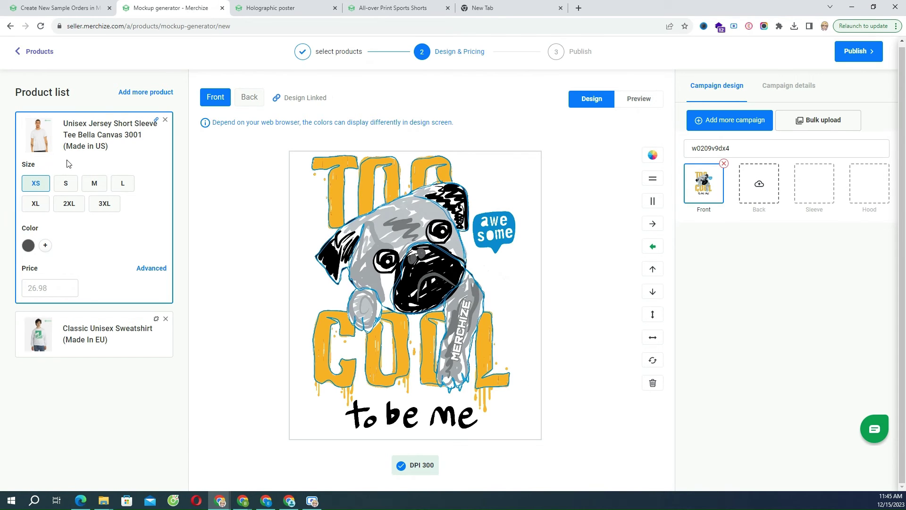
Step: Price the tee at 24 and rename the campaign to 'Chilling Shirt'
{"action": "left_click", "coordinate": [638, 98]}
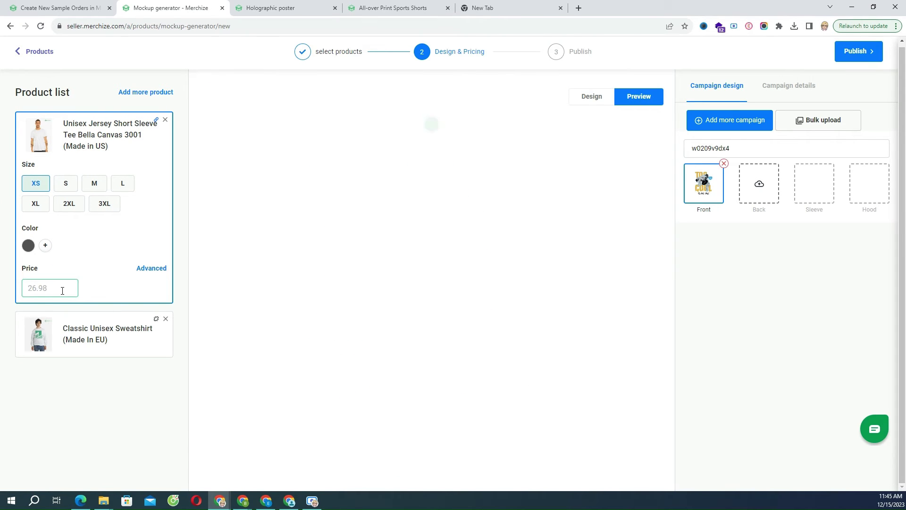
{"action": "type", "text": "24"}
{"action": "left_click", "coordinate": [43, 317]}
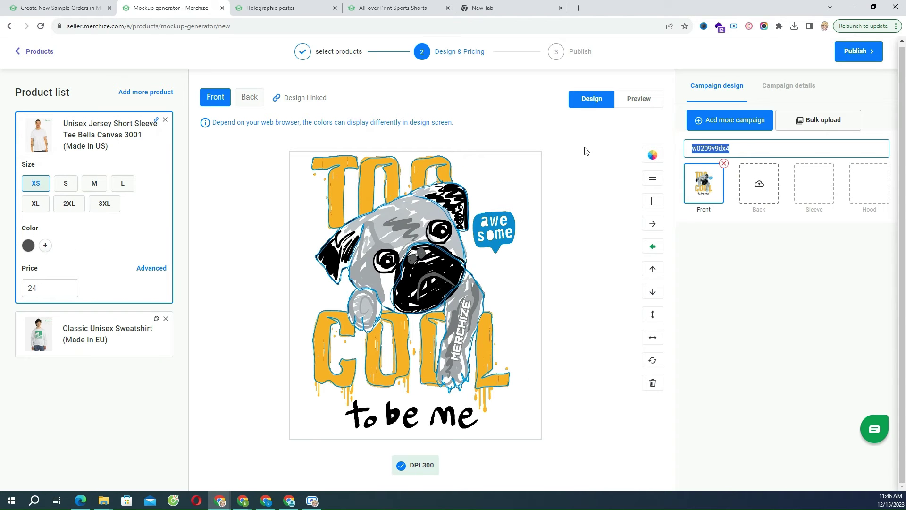
{"action": "type", "text": "Pug Life"}
{"action": "key", "text": "ctrl+a"}
{"action": "type", "text": "Chi"}
Step: Paste the comfort-and-style description in Campaign details, keeping it one combined product
{"action": "left_click", "coordinate": [300, 202]}
{"action": "left_click", "coordinate": [799, 84]}
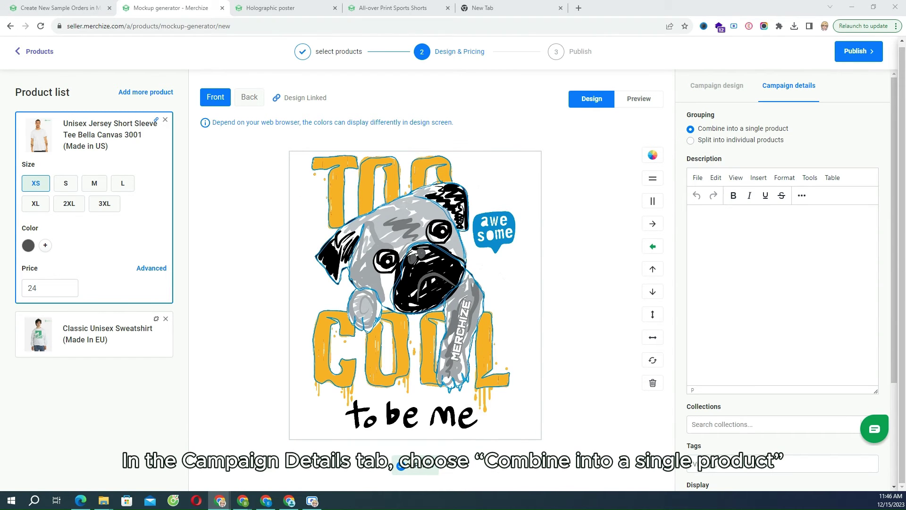
{"action": "left_click", "coordinate": [769, 218]}
{"action": "type", "text": "The perfect combination of comfort and style. Elevate your wardrobe with a sweatshirt that embraces quality and durability, making your everyday wear more exciting and comfortable."}
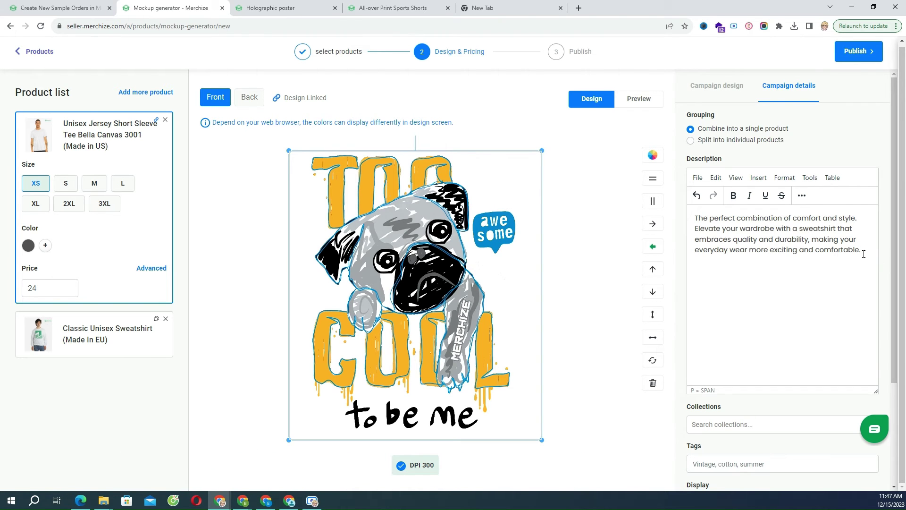
{"action": "scroll", "coordinate": [863, 254], "scroll_direction": "down", "scroll_amount": 4}
{"action": "scroll", "coordinate": [864, 254], "scroll_direction": "up", "scroll_amount": 4}
Step: Publish the tee/sweatshirt campaign, then start a black-and-tan Classic Unisex T-Shirt with front design w0209v9dx4
{"action": "left_click", "coordinate": [858, 51]}
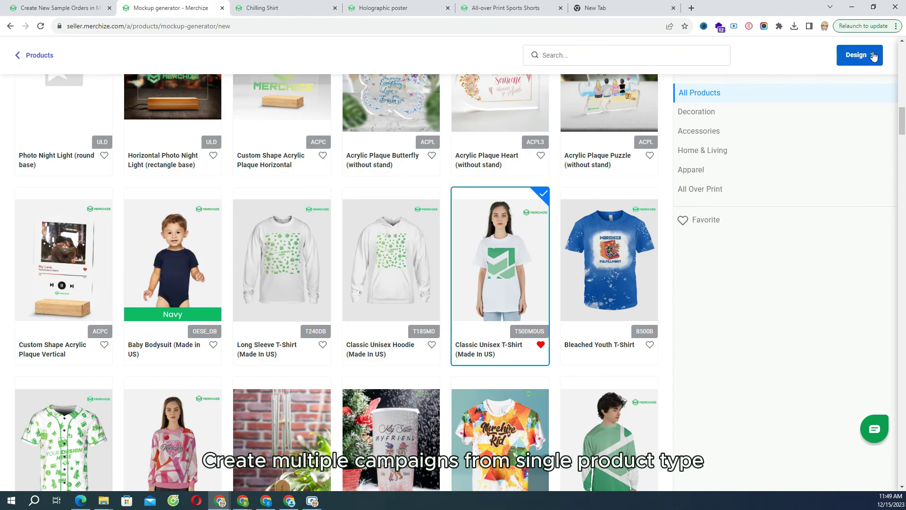
{"action": "left_click", "coordinate": [869, 53]}
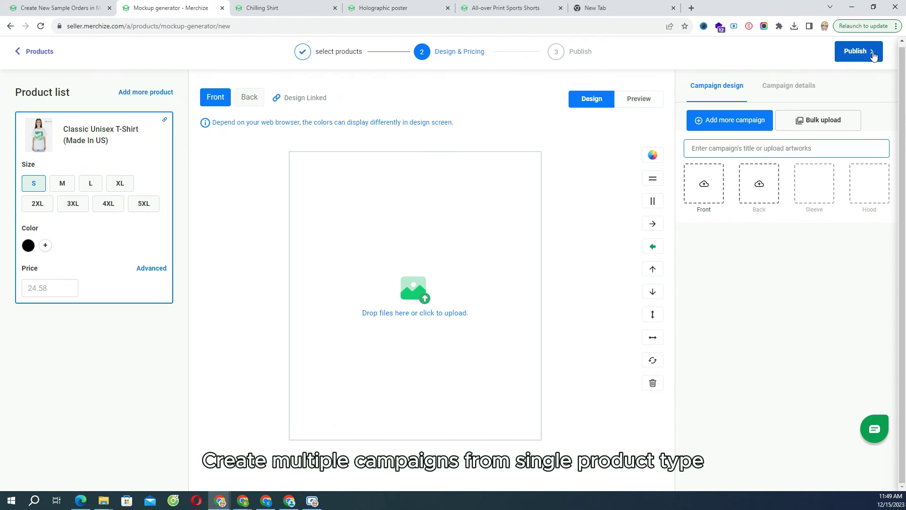
{"action": "left_click", "coordinate": [62, 245]}
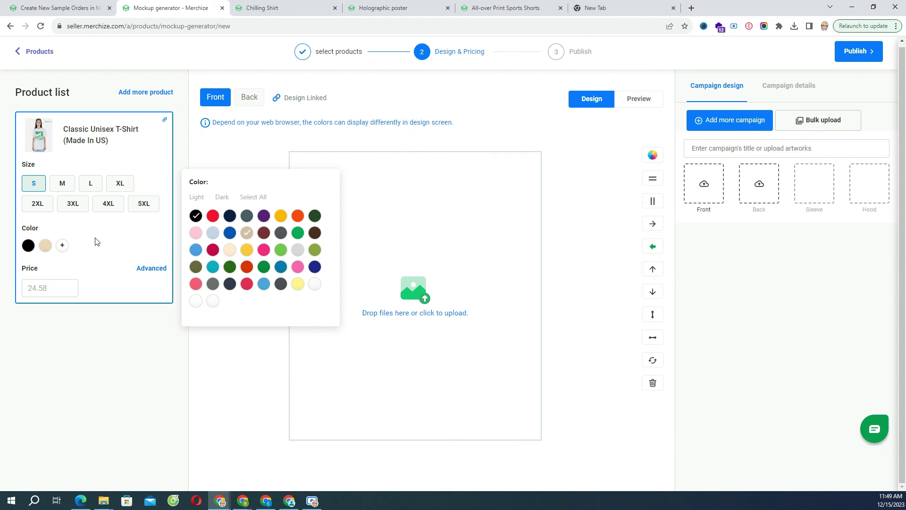
{"action": "left_click", "coordinate": [97, 241]}
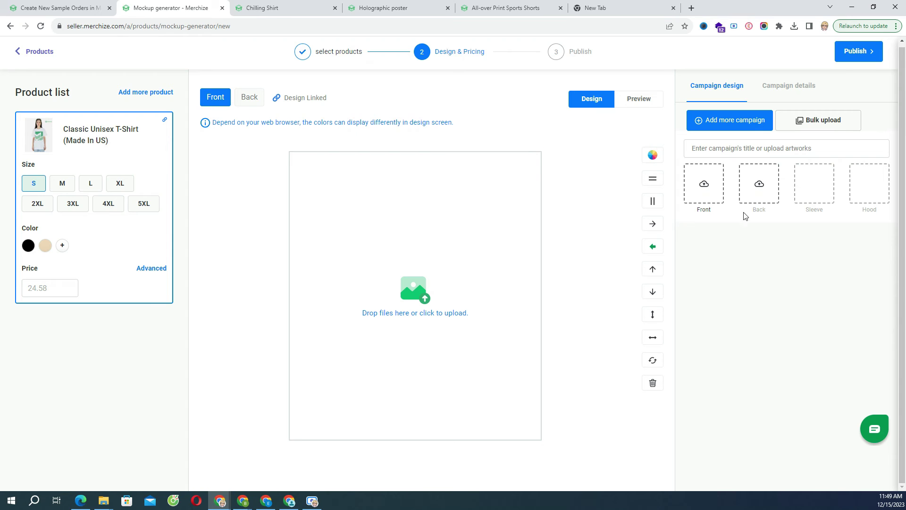
{"action": "left_click", "coordinate": [706, 183]}
{"action": "double_click", "coordinate": [523, 108]}
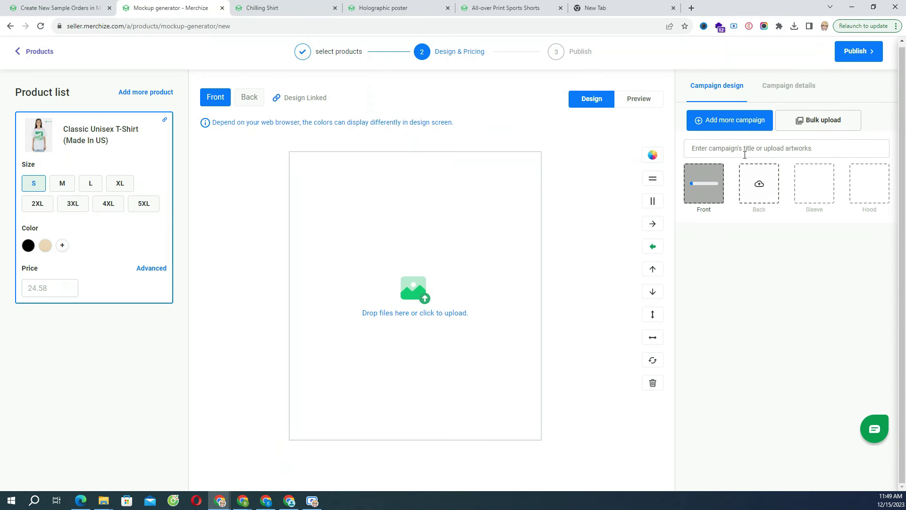
Step: Add a second campaign using the wkuh67a3vp Stayin' High on Life front design
{"action": "left_click", "coordinate": [731, 128]}
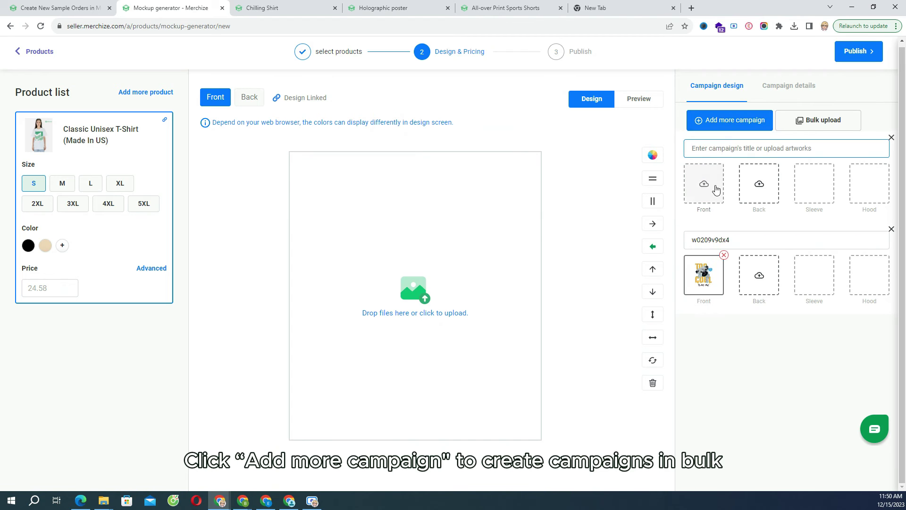
{"action": "left_click", "coordinate": [706, 184]}
{"action": "double_click", "coordinate": [592, 84]}
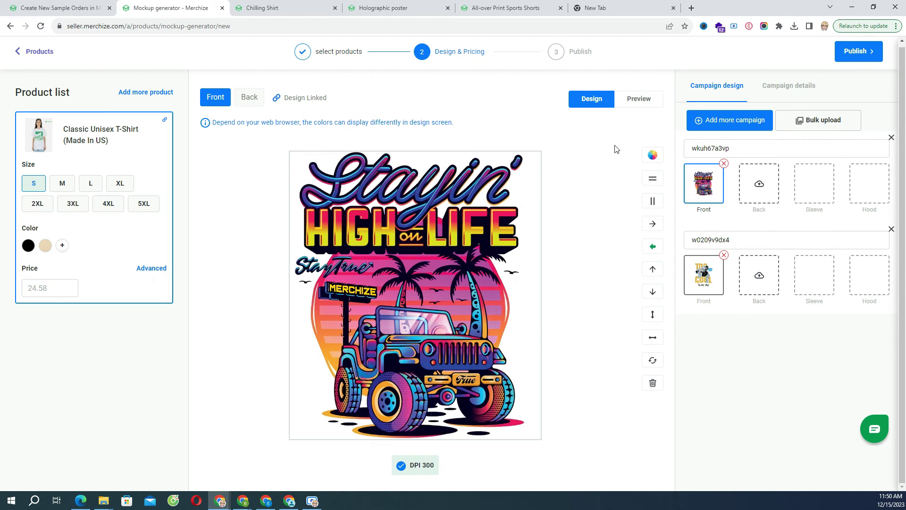
Step: Add sizes M, L, XL, 2XL, 3XL, 4XL and 5XL and review the per-variant prices
{"action": "left_click", "coordinate": [62, 183]}
{"action": "left_click", "coordinate": [91, 183]}
{"action": "left_click", "coordinate": [120, 183]}
{"action": "left_click", "coordinate": [38, 204]}
{"action": "left_click", "coordinate": [73, 204]}
{"action": "left_click", "coordinate": [108, 203]}
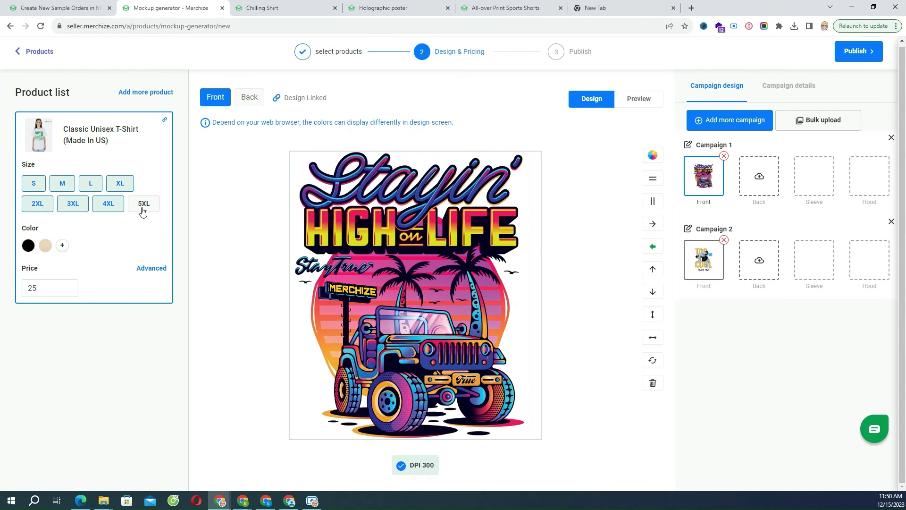
{"action": "left_click", "coordinate": [143, 204]}
{"action": "left_click", "coordinate": [151, 269]}
{"action": "left_click_drag", "start_coordinate": [551, 147], "coordinate": [320, 146]}
{"action": "scroll", "coordinate": [453, 225], "scroll_direction": "up", "scroll_amount": 10}
{"action": "left_click", "coordinate": [664, 308]}
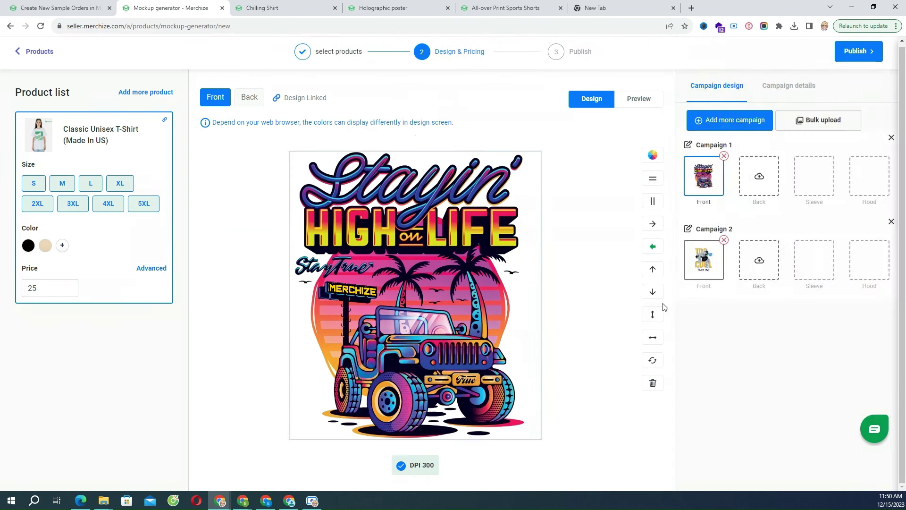
Step: Split the campaigns into individual products and publish both T-shirt campaigns
{"action": "left_click", "coordinate": [789, 86]}
{"action": "scroll", "coordinate": [775, 265], "scroll_direction": "down", "scroll_amount": 5}
{"action": "scroll", "coordinate": [775, 230], "scroll_direction": "up", "scroll_amount": 5}
{"action": "left_click", "coordinate": [705, 90]}
{"action": "left_click", "coordinate": [793, 90]}
{"action": "left_click", "coordinate": [690, 140]}
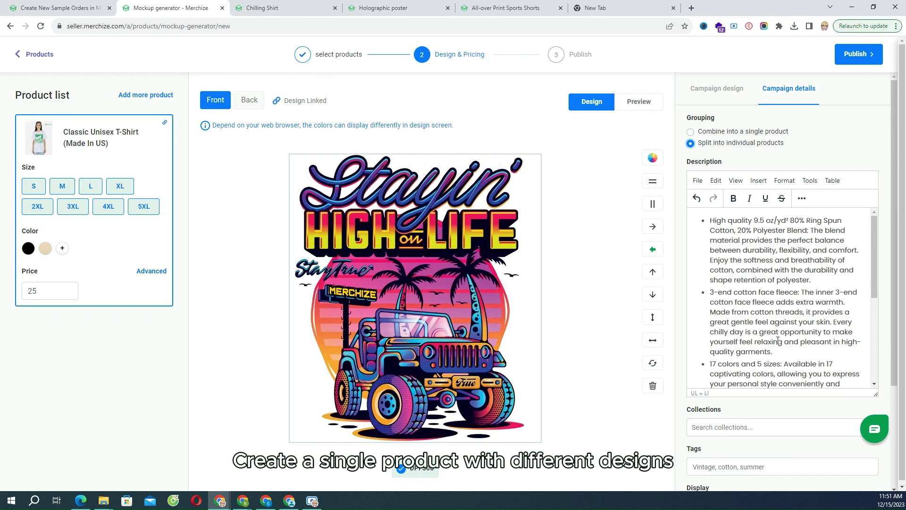
{"action": "left_click", "coordinate": [856, 56]}
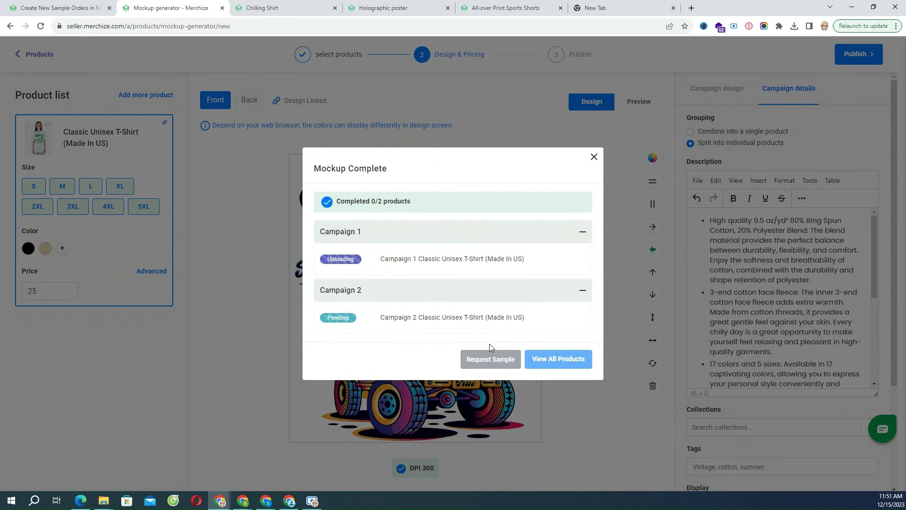